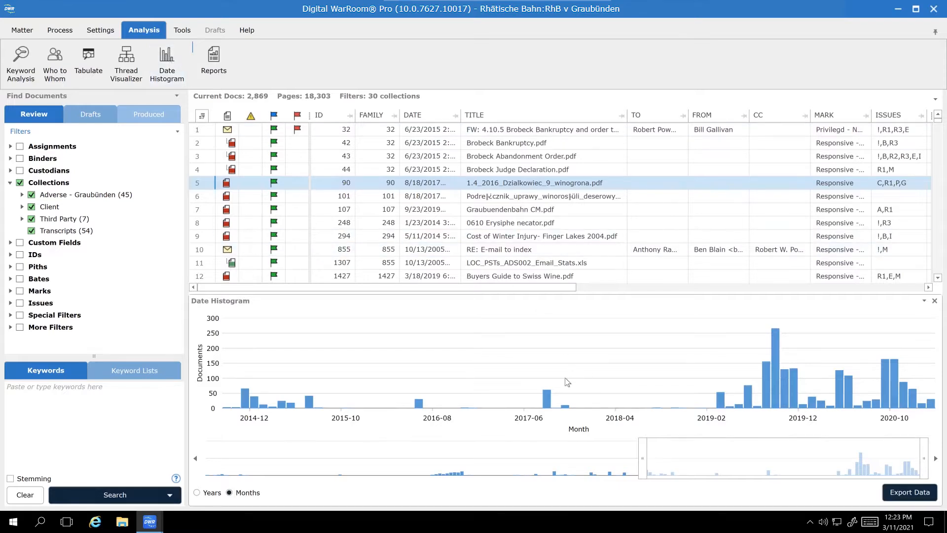
Extend the date histogram's range back to about August 2011, group it by years, and close the histogram
click(198, 493)
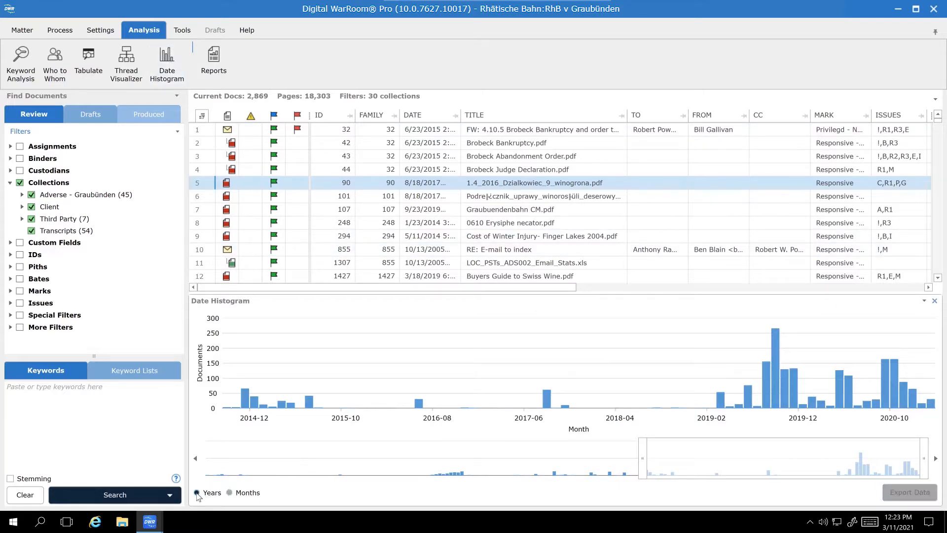
click(230, 493)
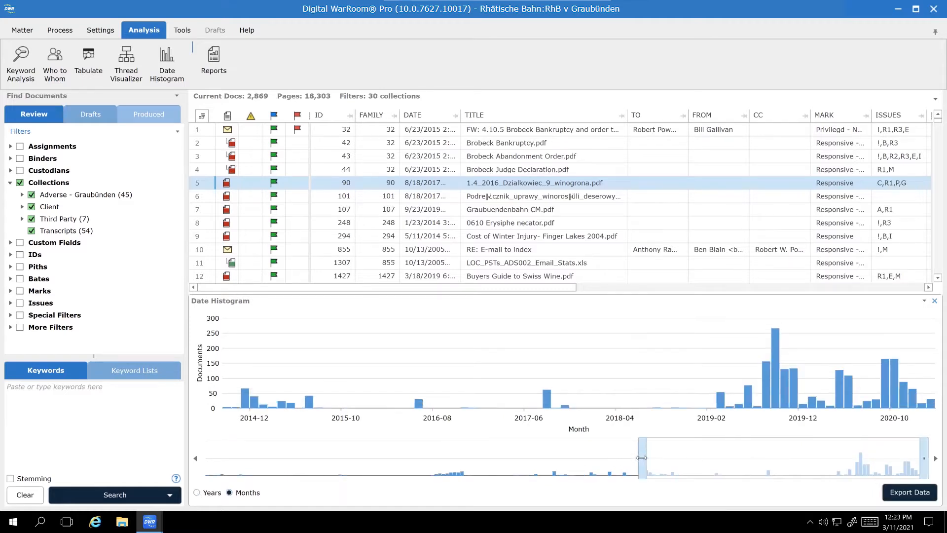
drag(641, 457, 506, 455)
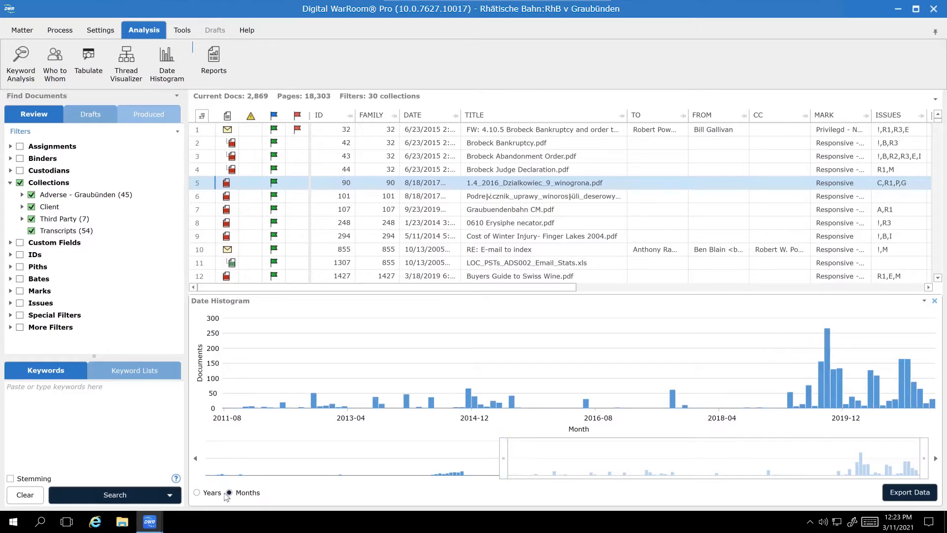
click(198, 494)
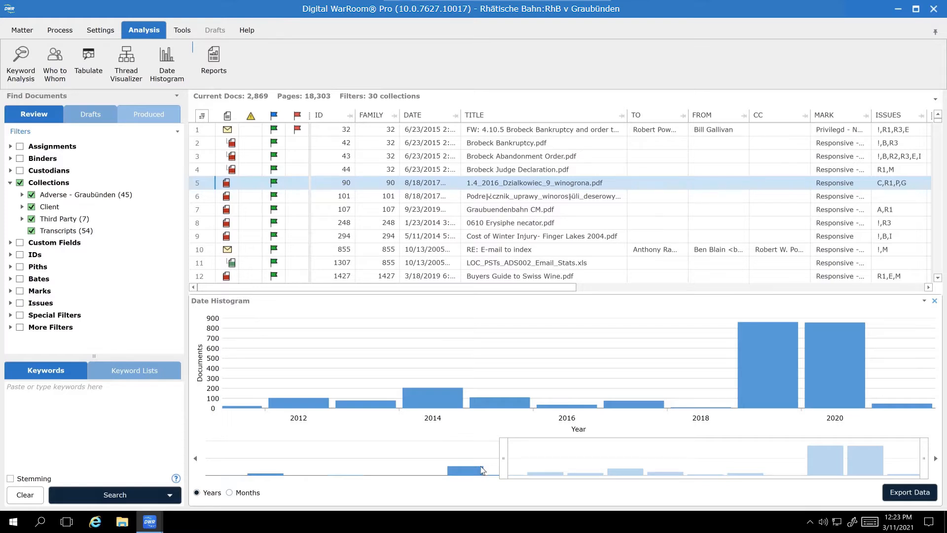
click(935, 301)
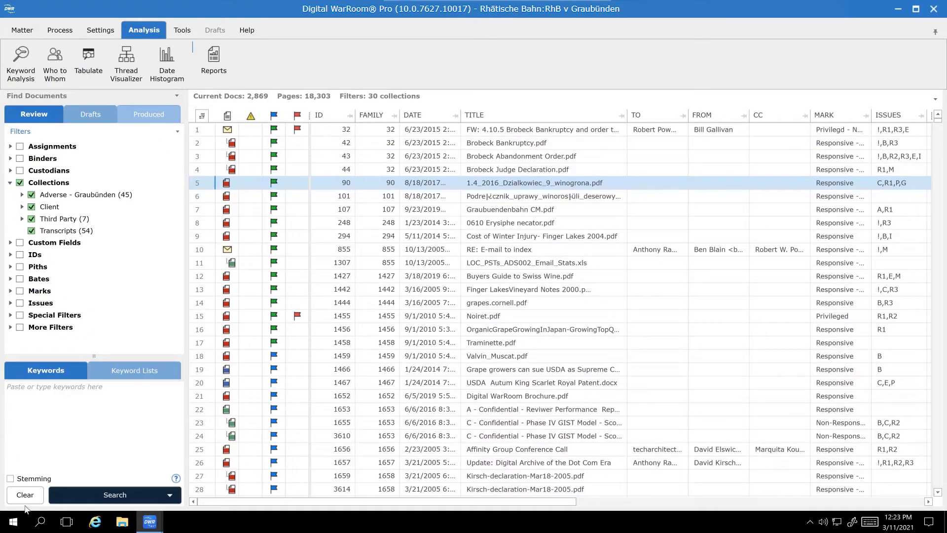
Clear the collections filter and search for documents with the eml extension only
click(10, 183)
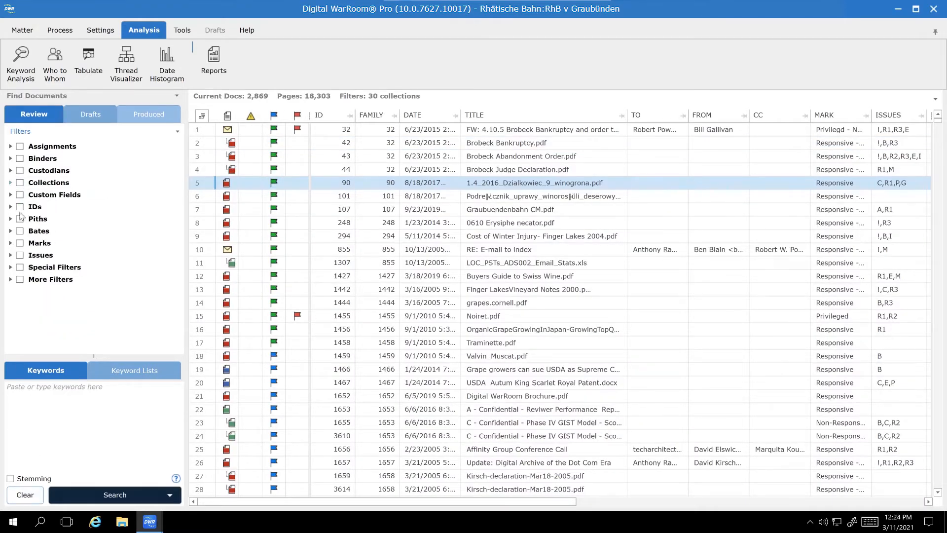
click(10, 279)
click(22, 292)
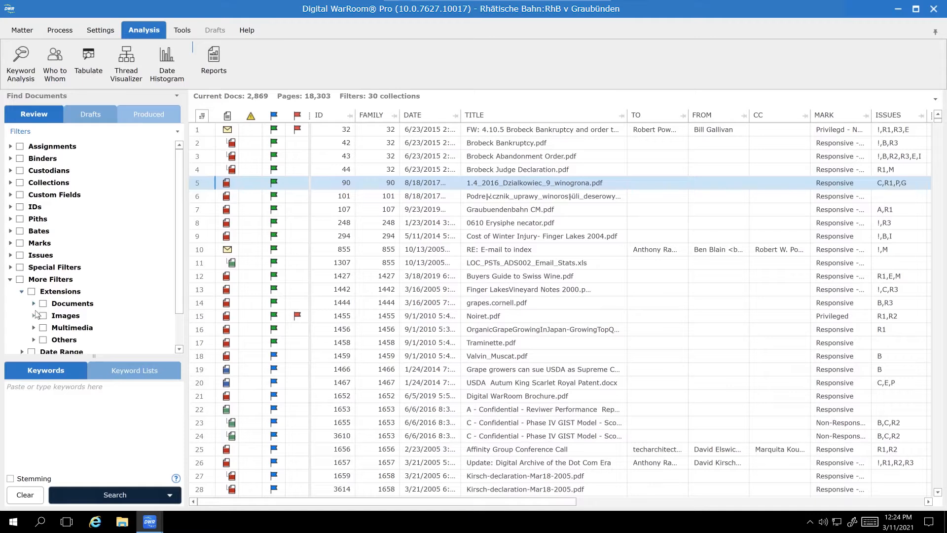
click(34, 304)
click(55, 327)
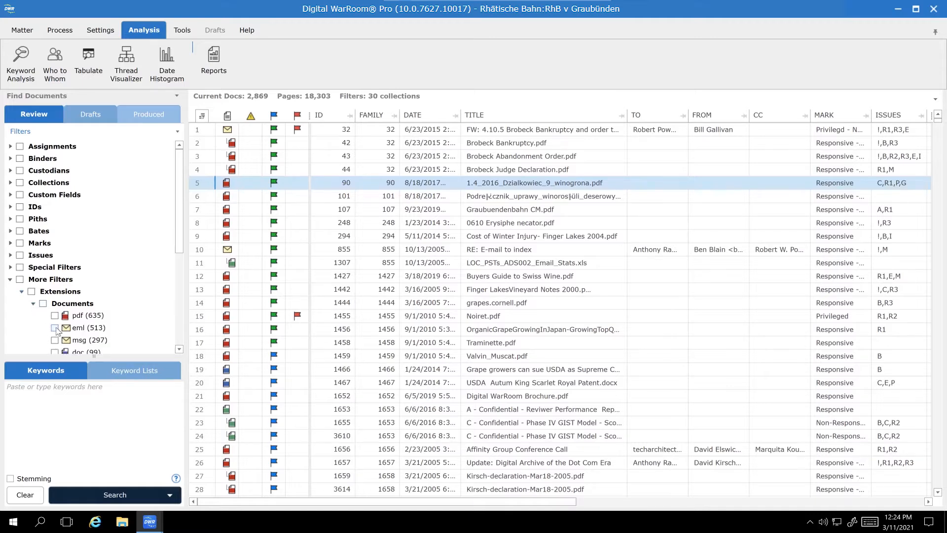
click(138, 498)
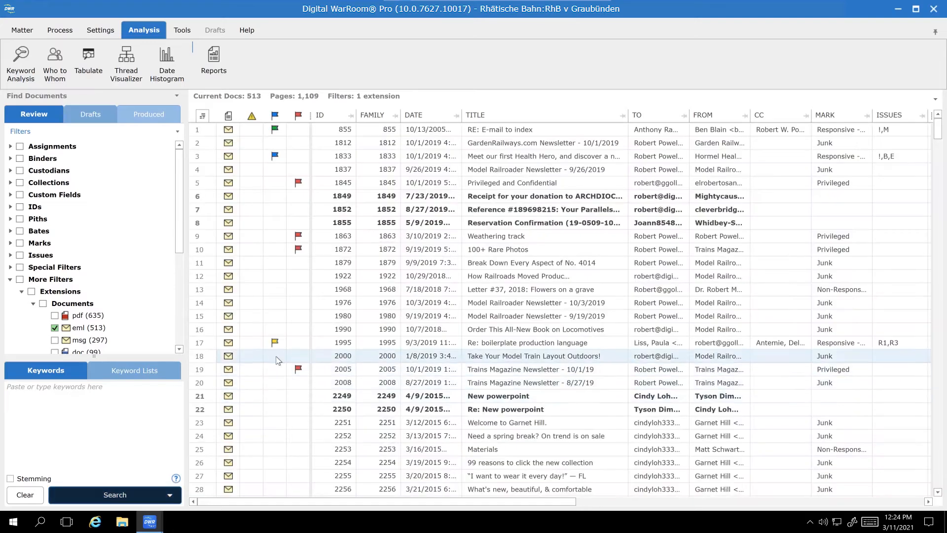
View an email thread in the Thread Visualizer's network and timeline layouts, and sort the document list by thread
click(126, 63)
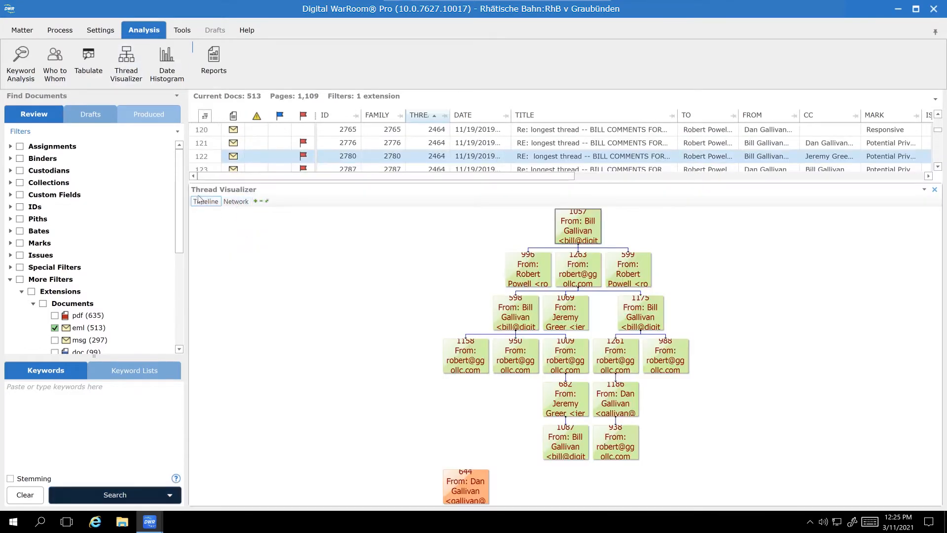
click(246, 203)
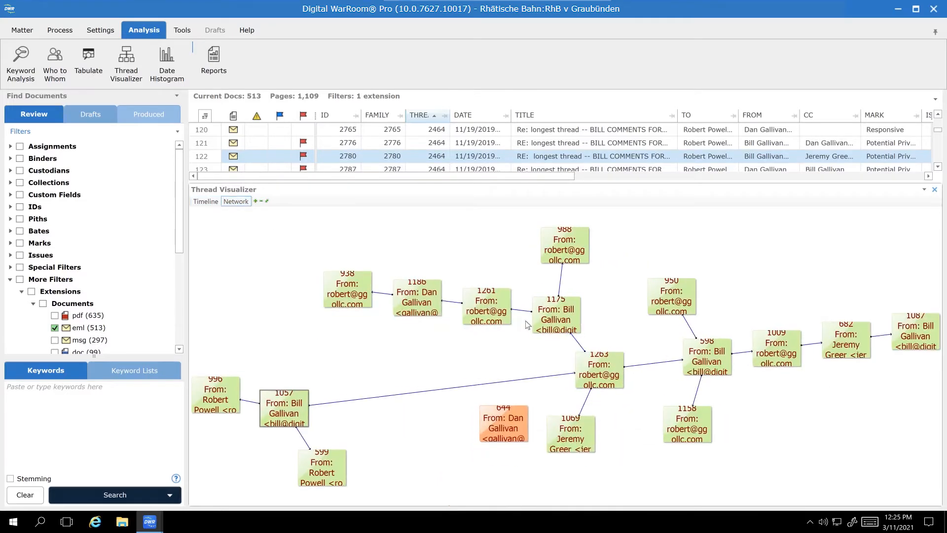
click(205, 201)
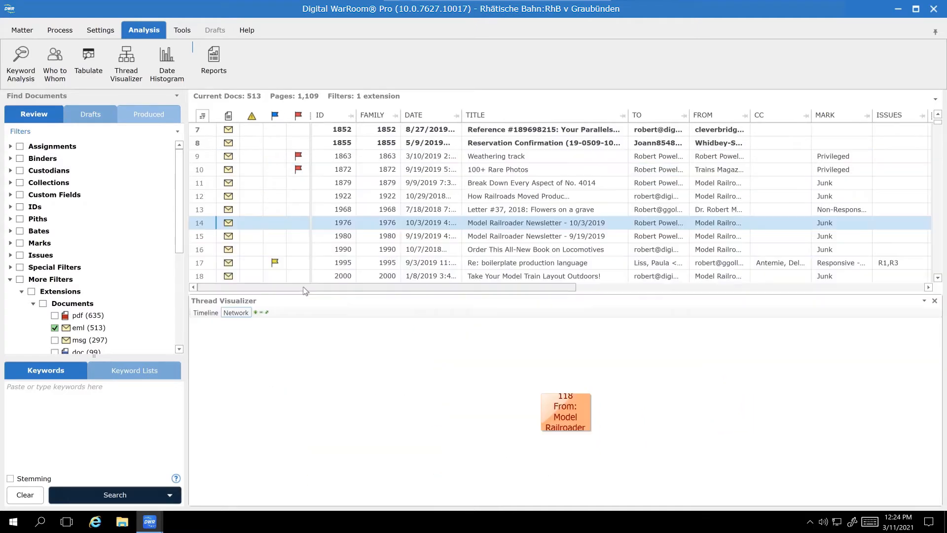
drag(345, 287, 817, 296)
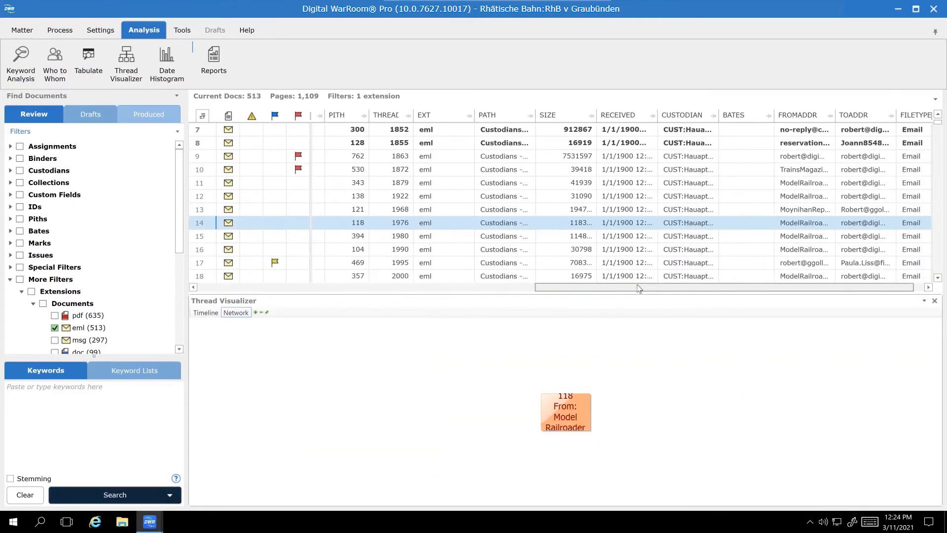
click(389, 115)
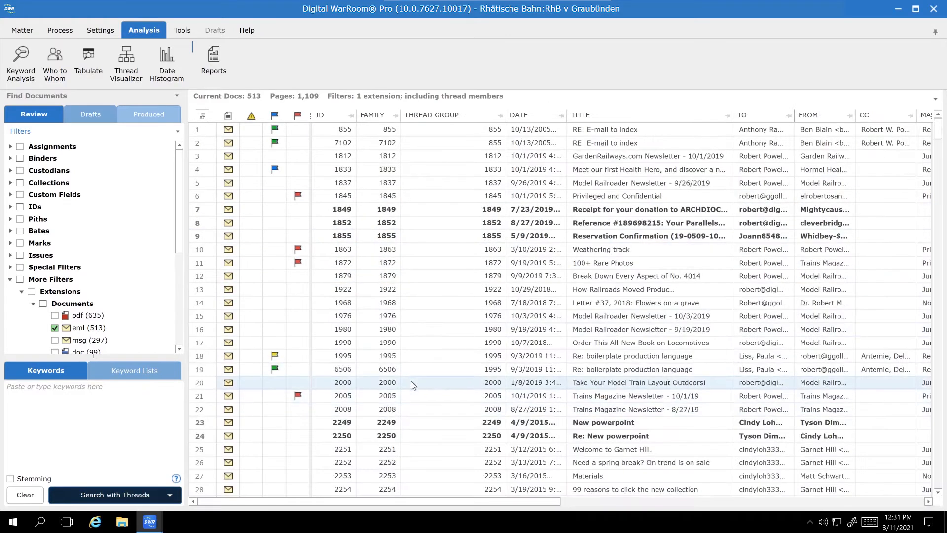
Search the eml documents for the keyword "comments" with thread members included
click(87, 423)
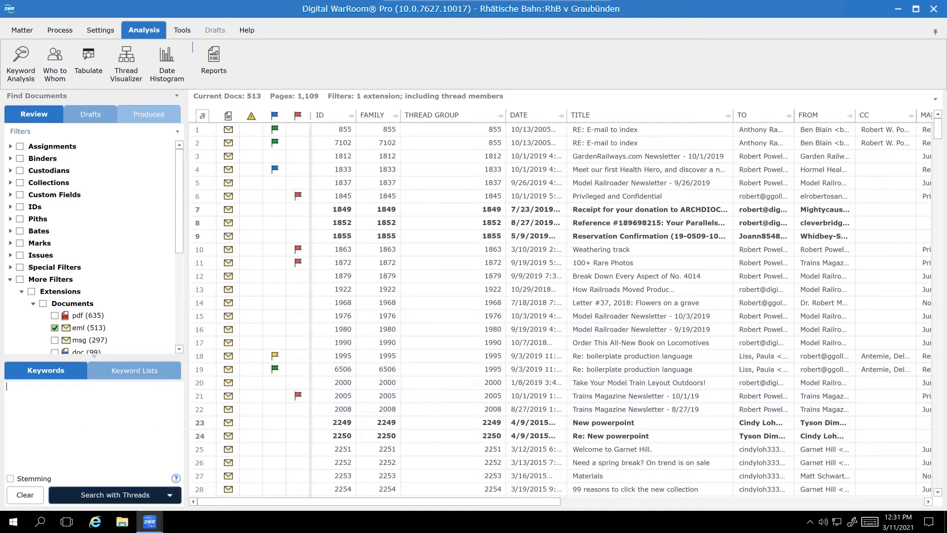
text(comments)
click(176, 497)
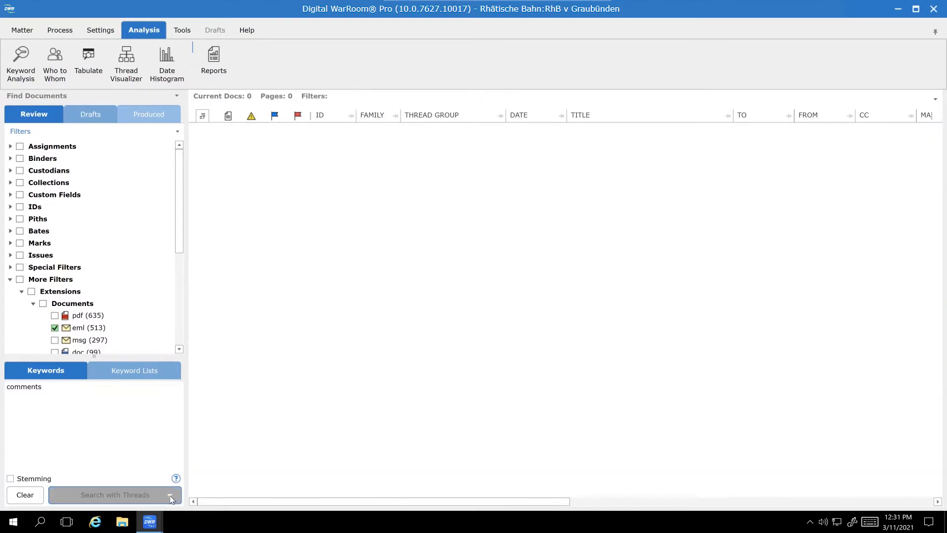
click(171, 493)
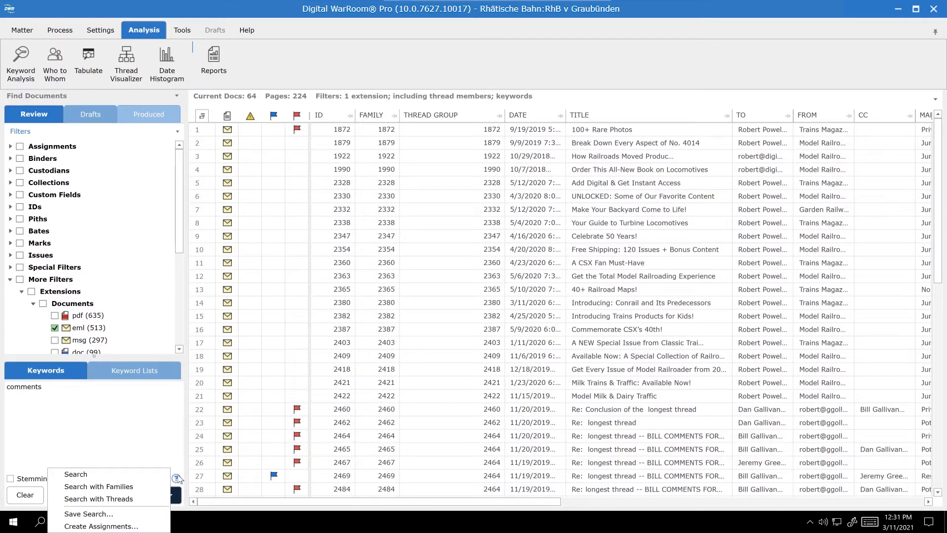
click(126, 499)
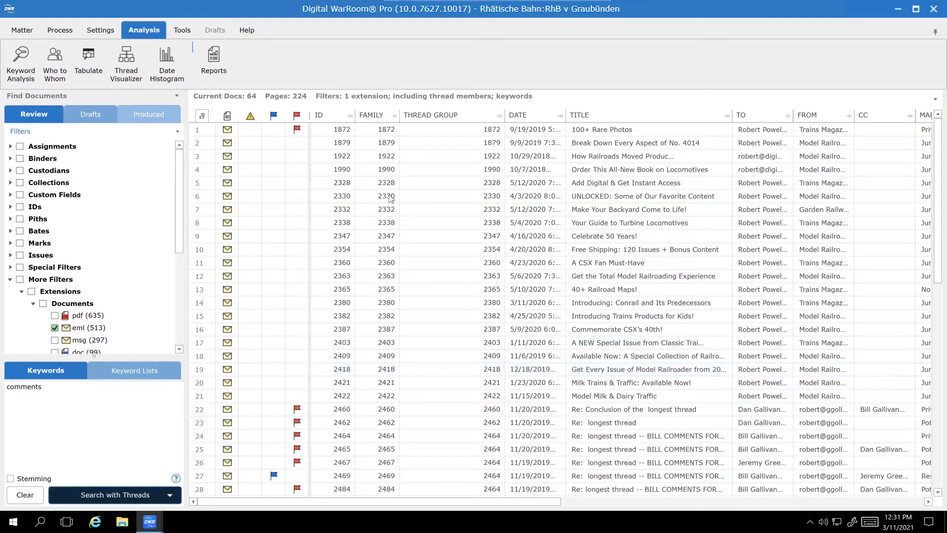
Sort the results by thread group and visualize the thread of the selected "longest thread" email
click(459, 117)
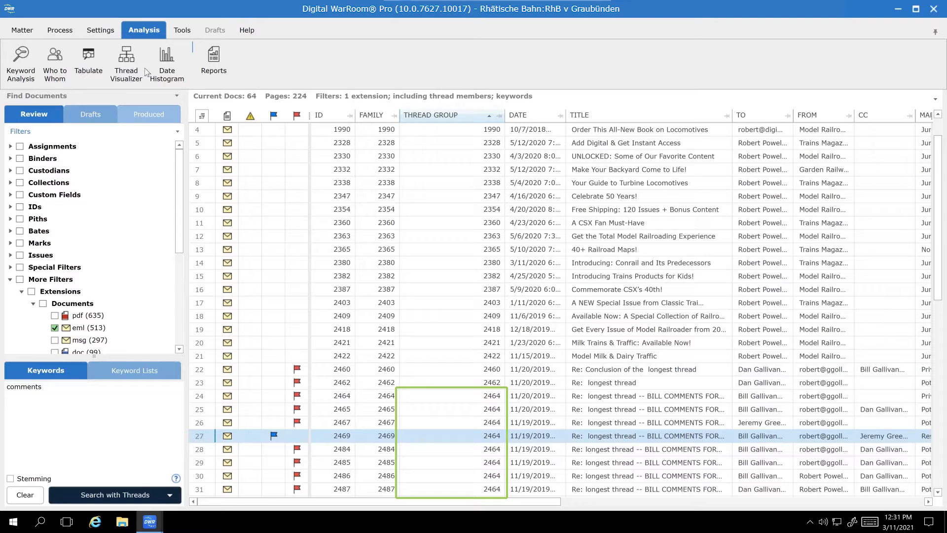
click(128, 69)
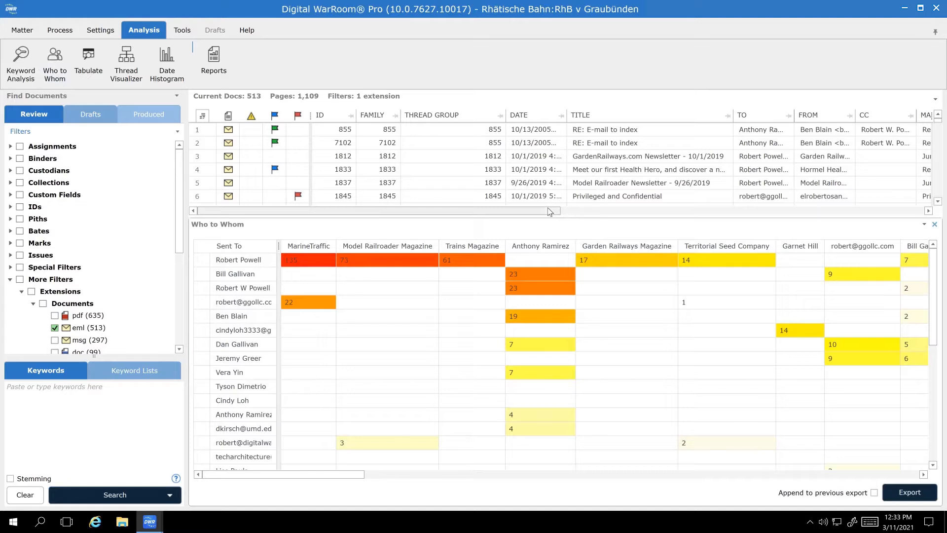
List the emails behind the 23-message cell in the Who to Whom matrix's second row, and enlarge the document list
click(298, 262)
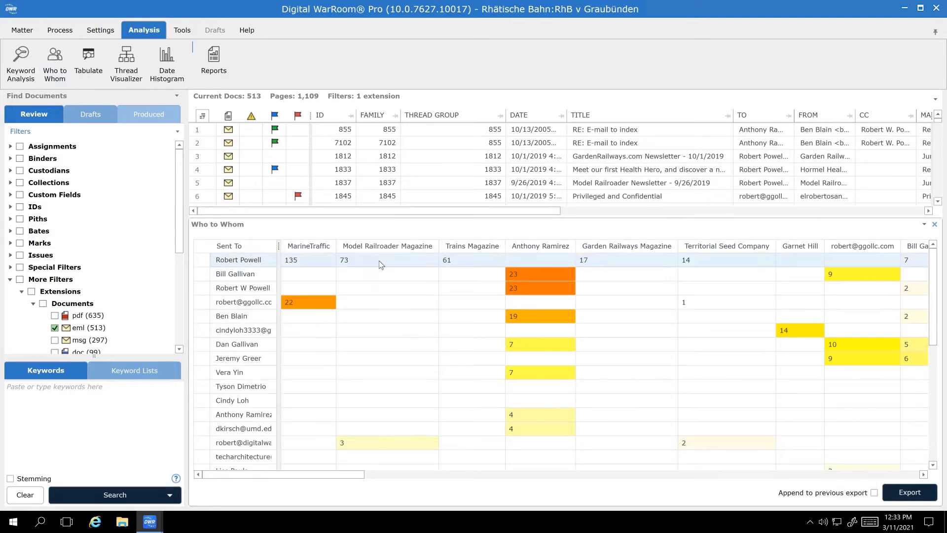
click(541, 278)
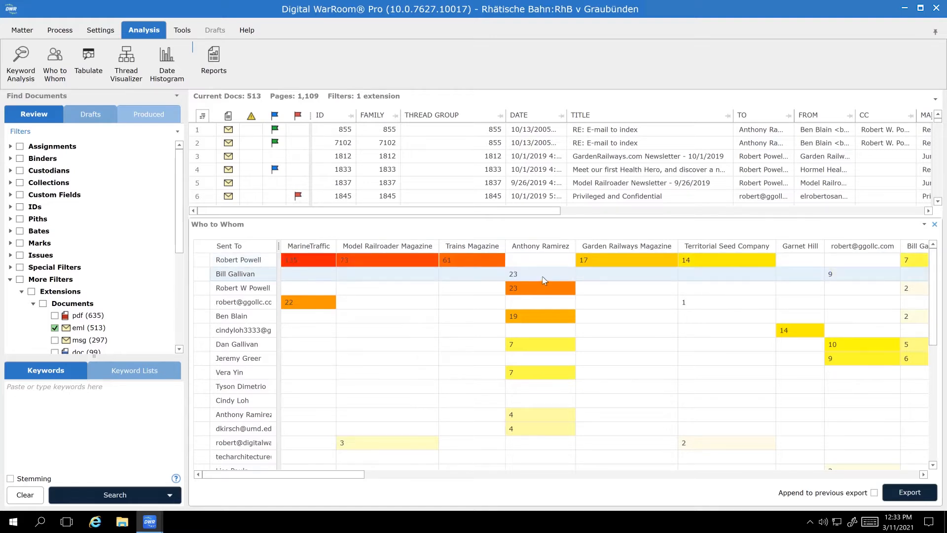
click(542, 277)
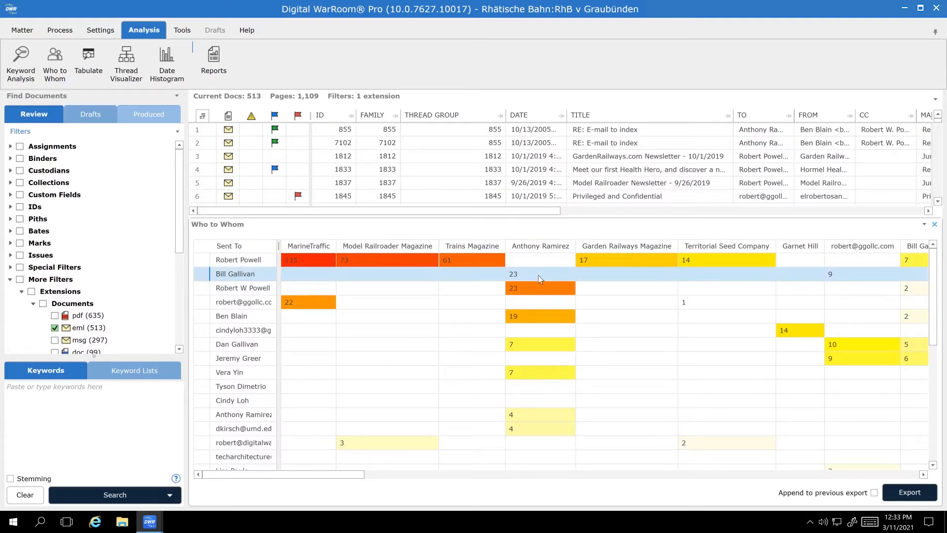
click(538, 278)
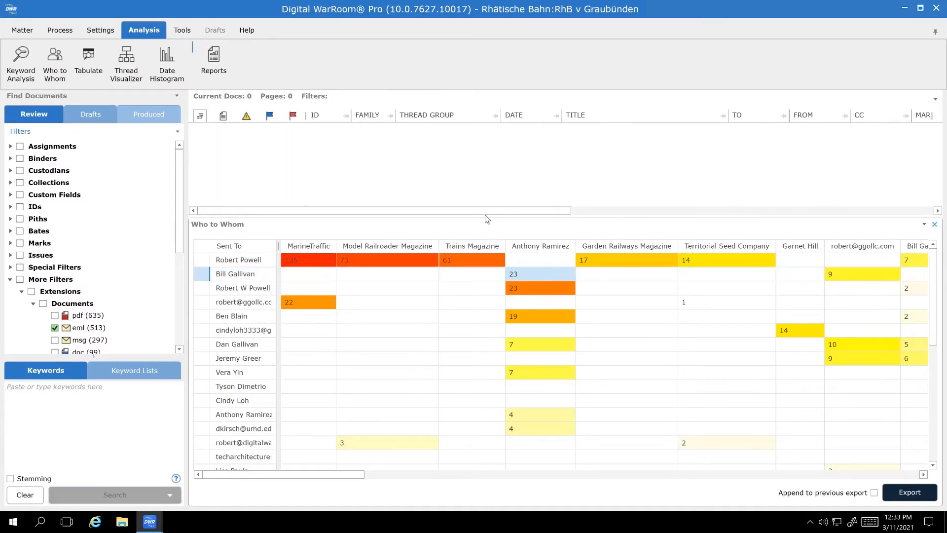
drag(484, 216, 483, 275)
Search the eml documents for the keywords "brobeck AND databases"
text(brobeck)
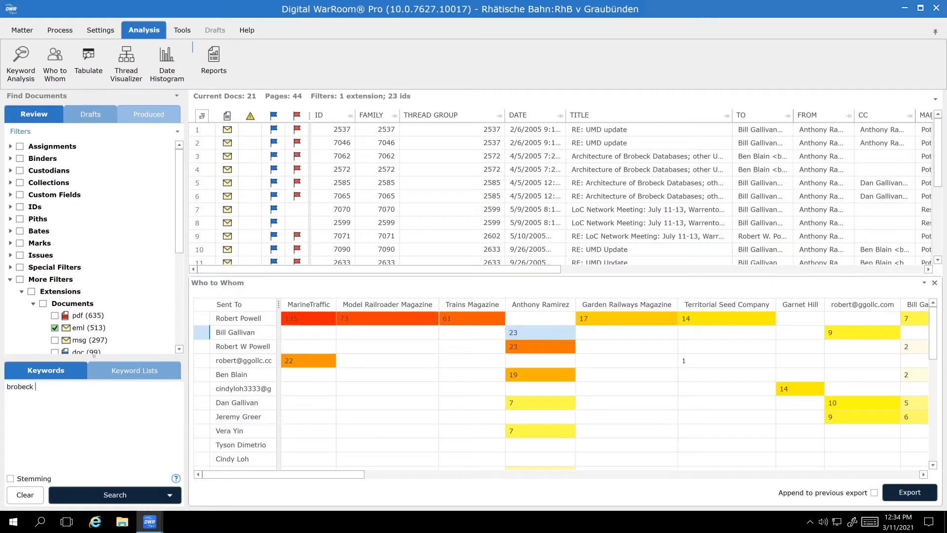
text( AND databases)
click(107, 492)
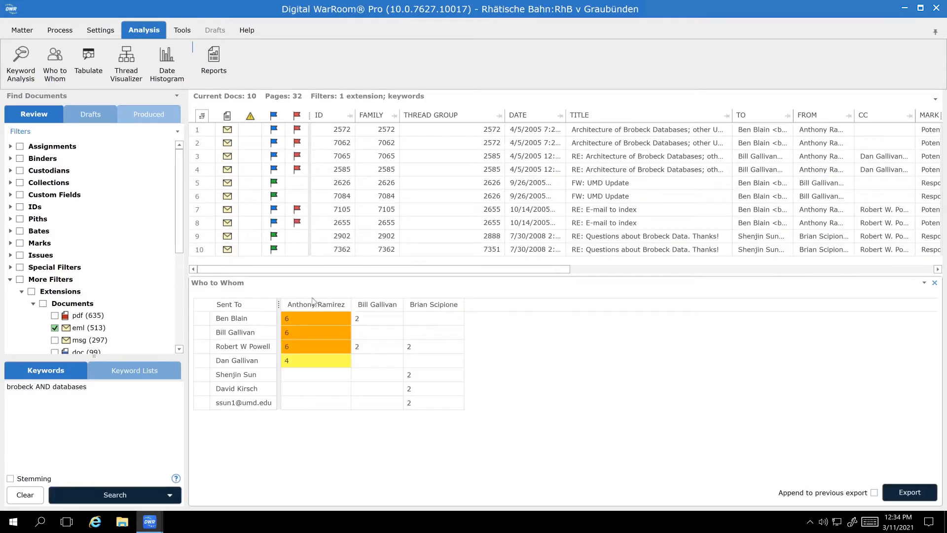
Narrow the results to the first sender's emails to the first recipient in the Who to Whom matrix, and open document 7062
click(292, 319)
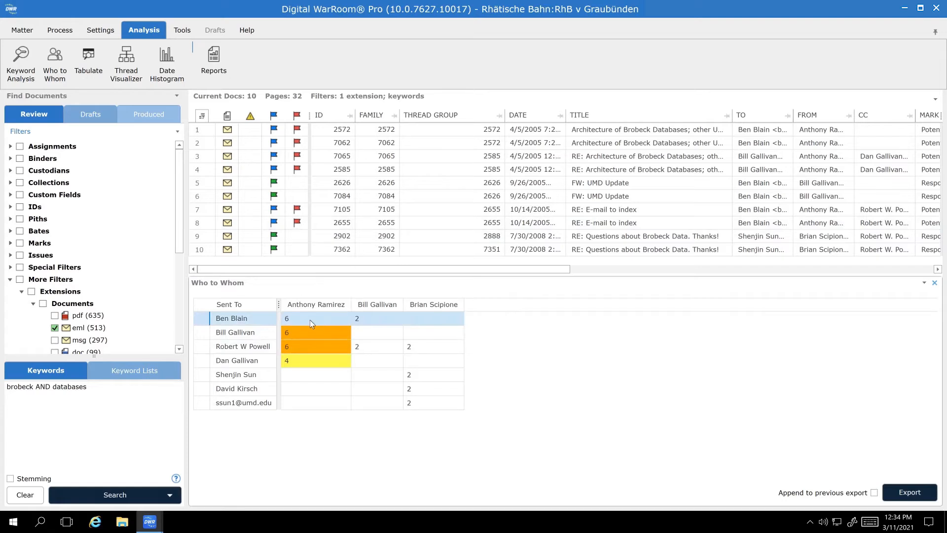
click(310, 320)
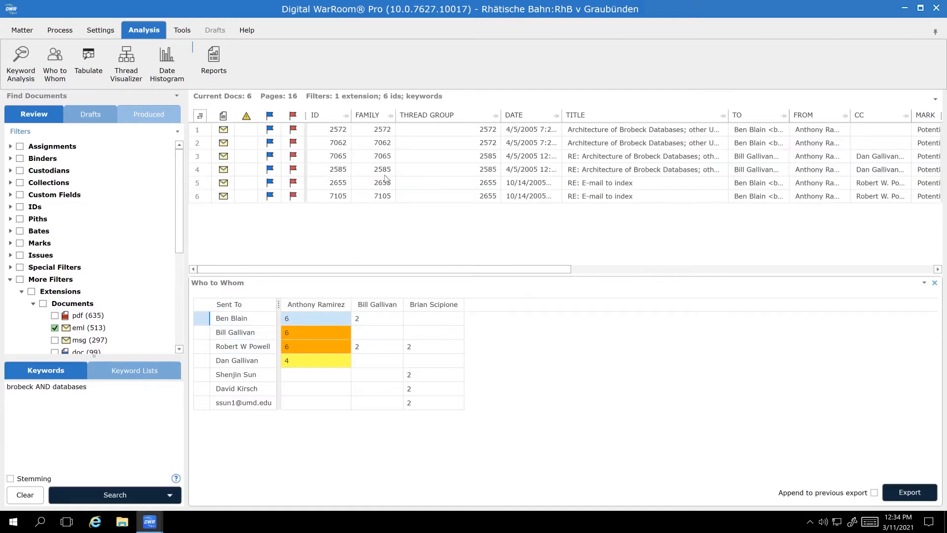
click(447, 143)
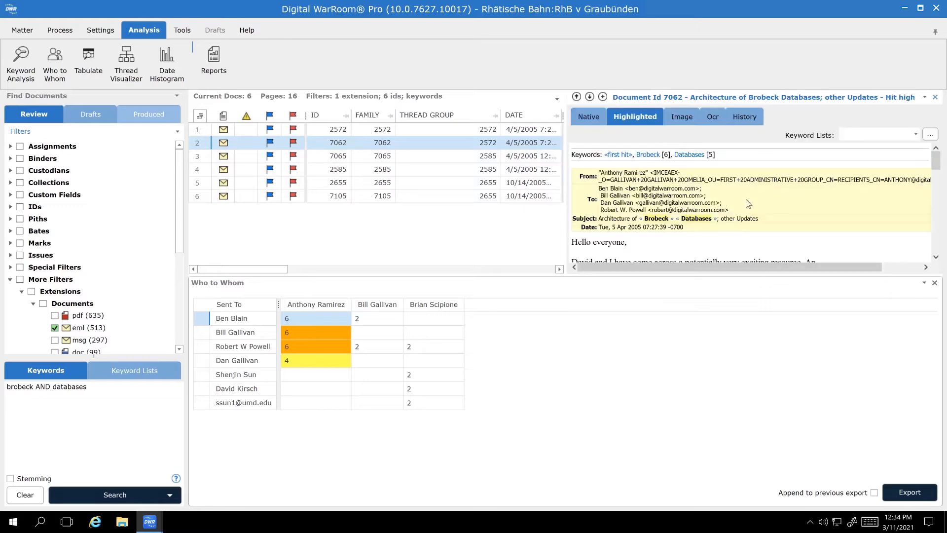
Close the Who to Whom matrix and step through the Brobeck keyword hits in the open email
click(935, 283)
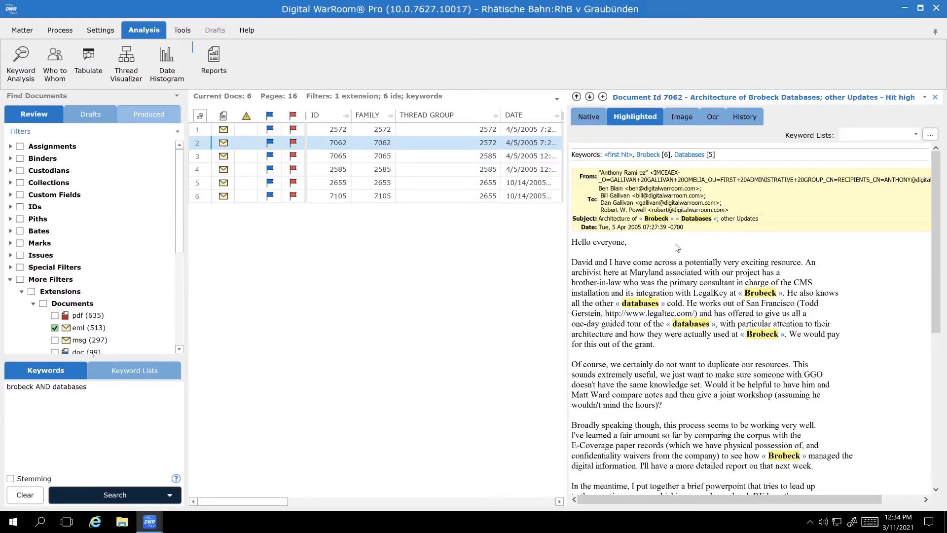
click(650, 155)
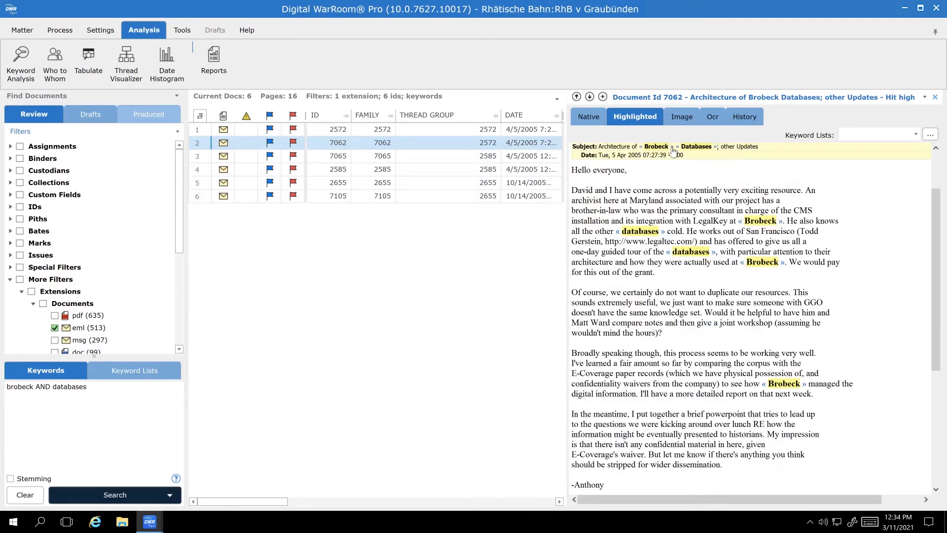
scroll(750, 316, down, 2)
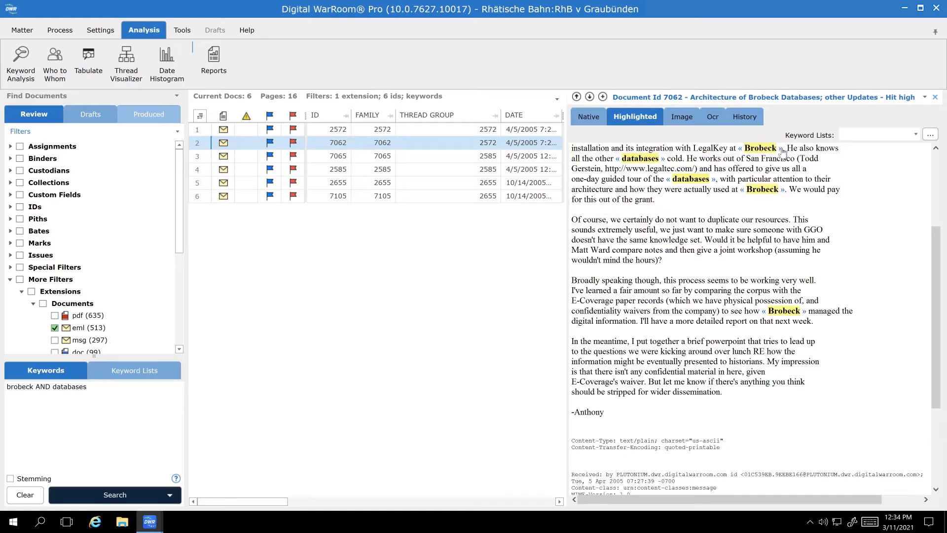
scroll(750, 316, down, 1)
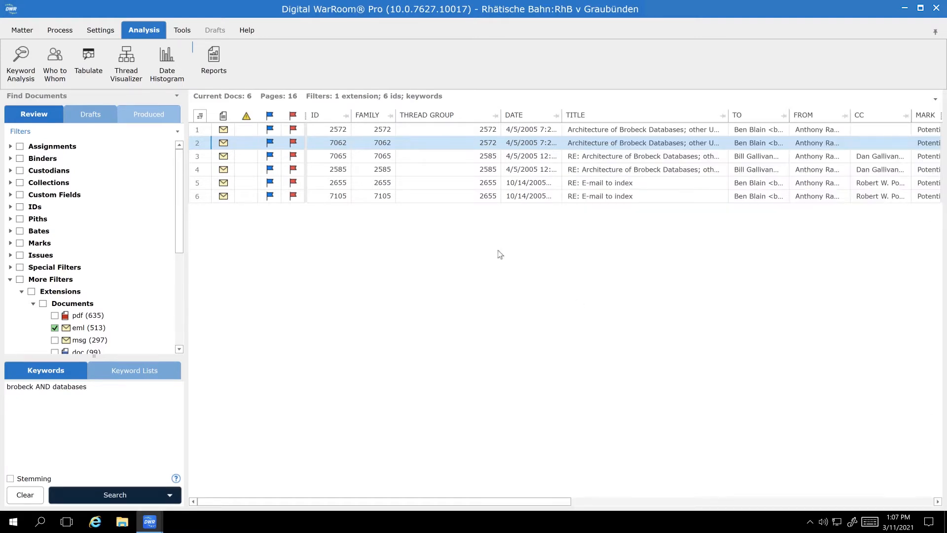
Open the matter's reports and show the Date Histogram data summary for all processed documents
click(218, 63)
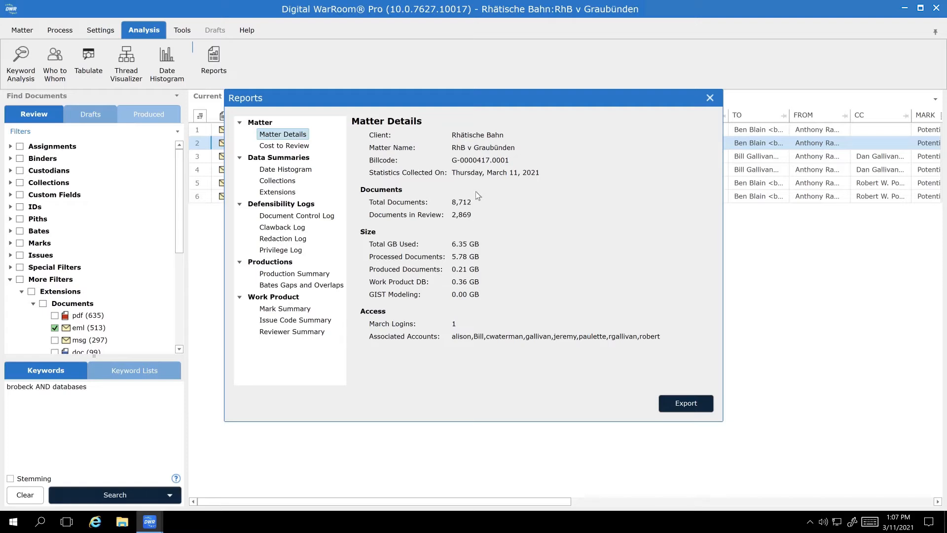
click(299, 170)
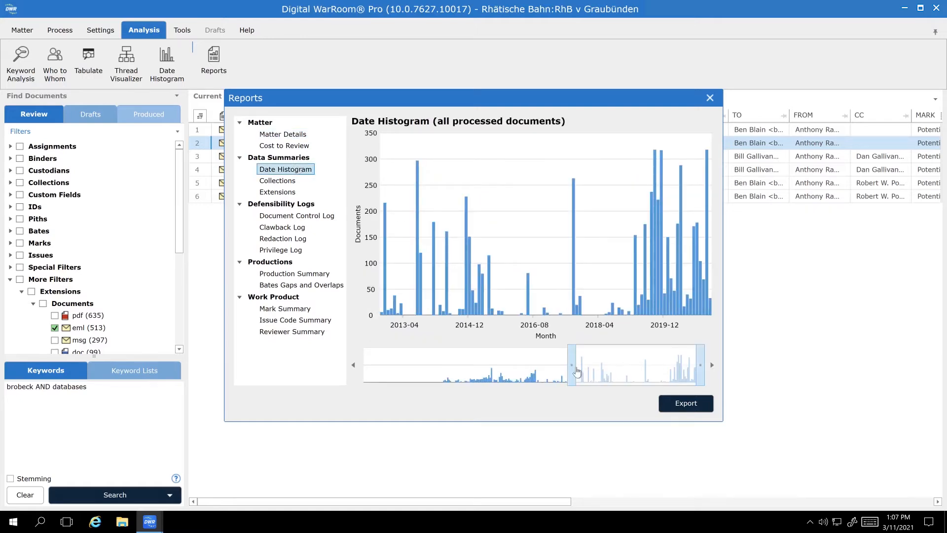
Extend the Date Histogram's range back to about 2004-02, and review the Collections data summary across its rows and columns
drag(572, 367, 427, 371)
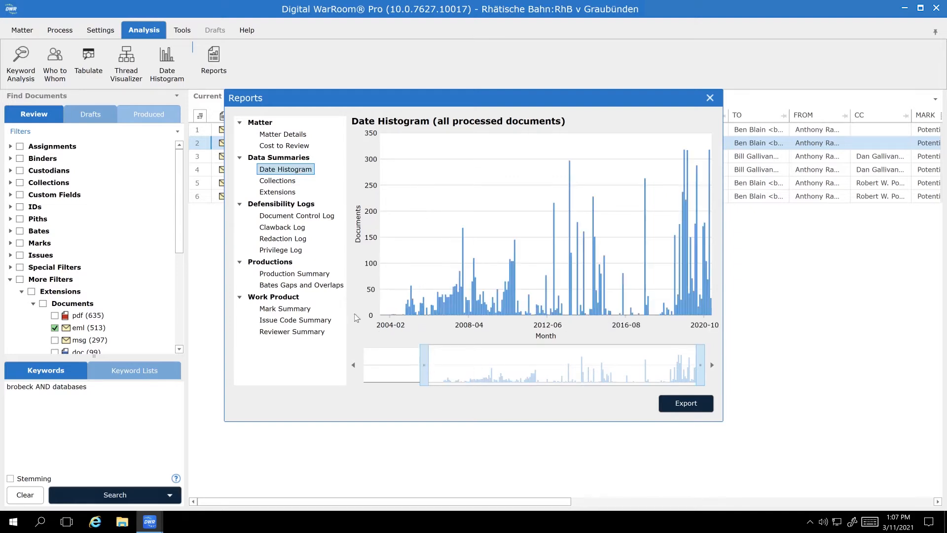
click(285, 181)
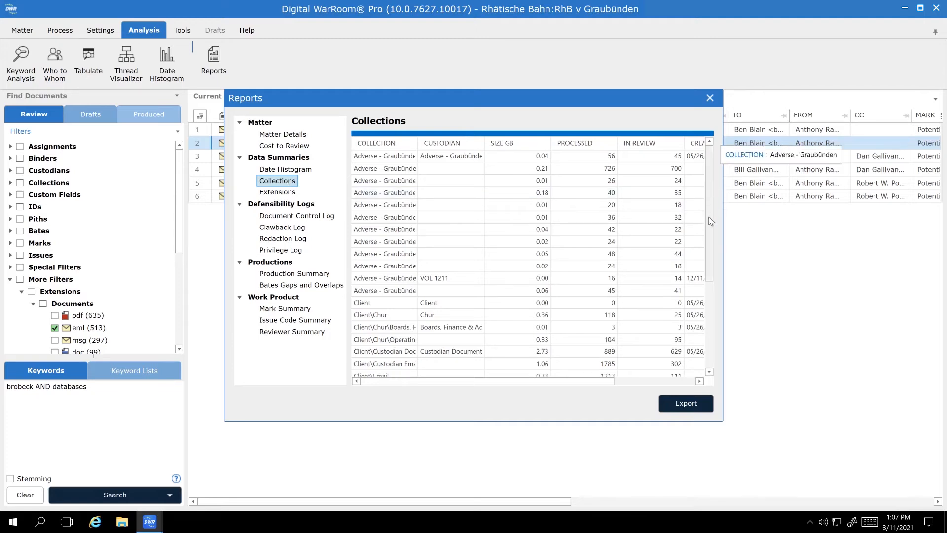
scroll(707, 251, down, 3)
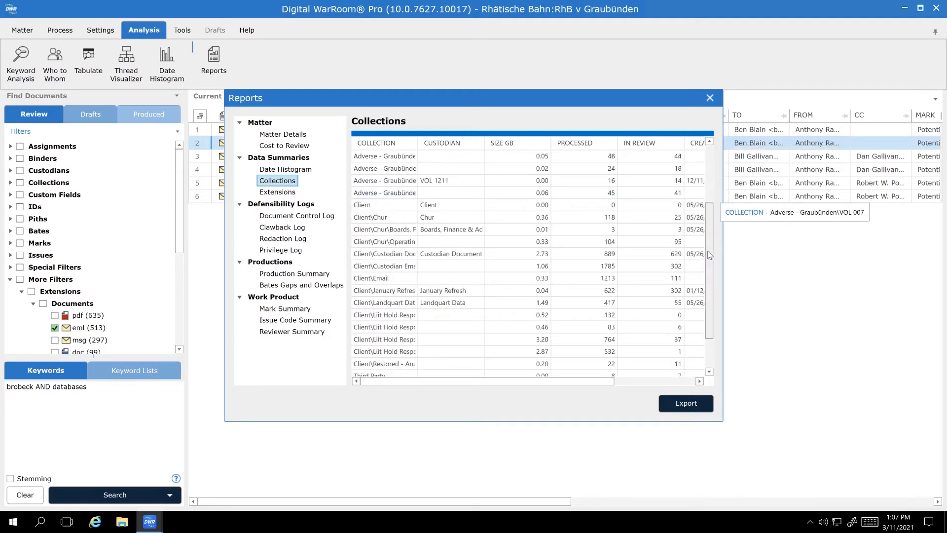
scroll(710, 161, up, 3)
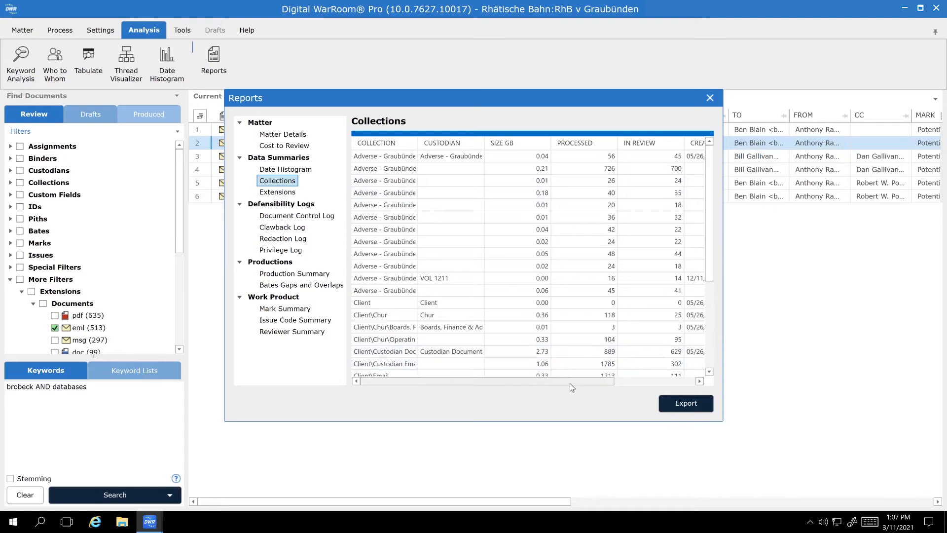
scroll(570, 386, right, 3)
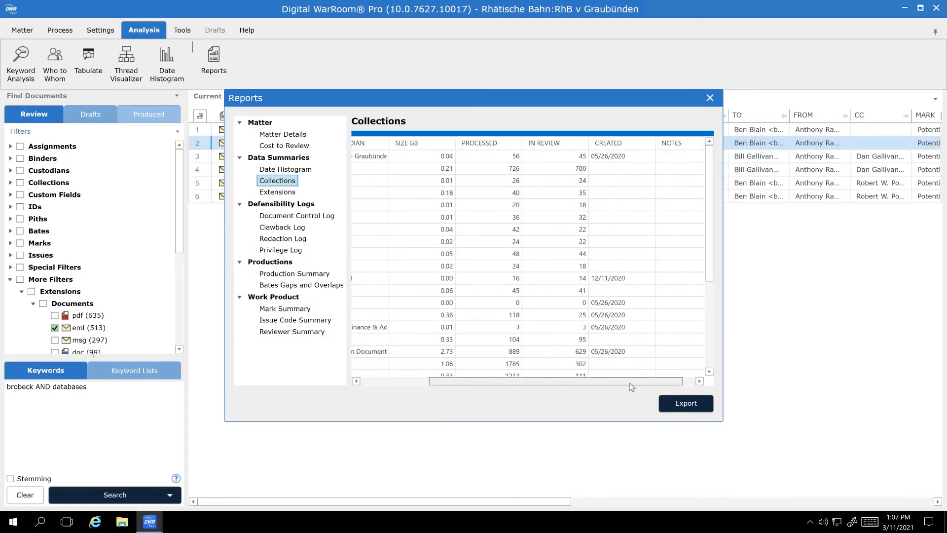
scroll(570, 384, left, 3)
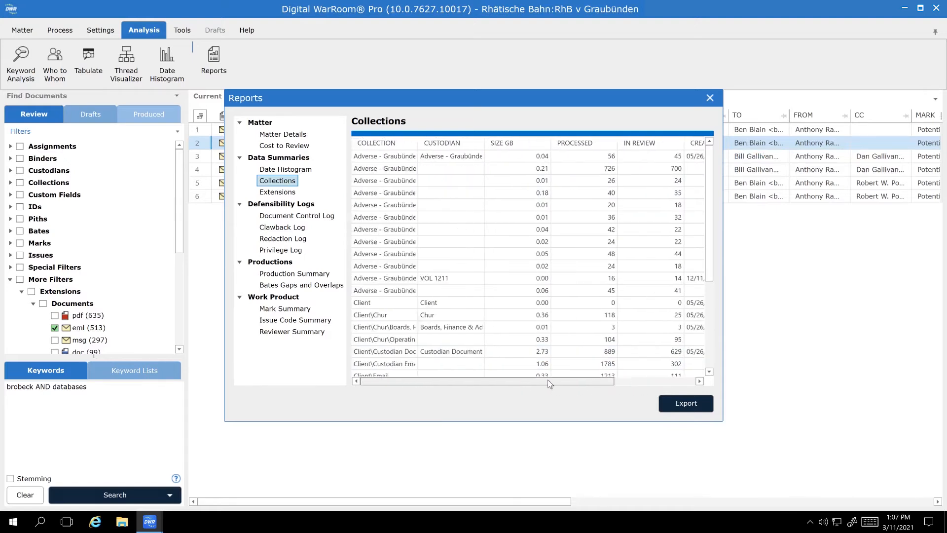
Show the Document Control Log, and enlarge and reposition the Reports window so that all the log's columns fit
click(313, 222)
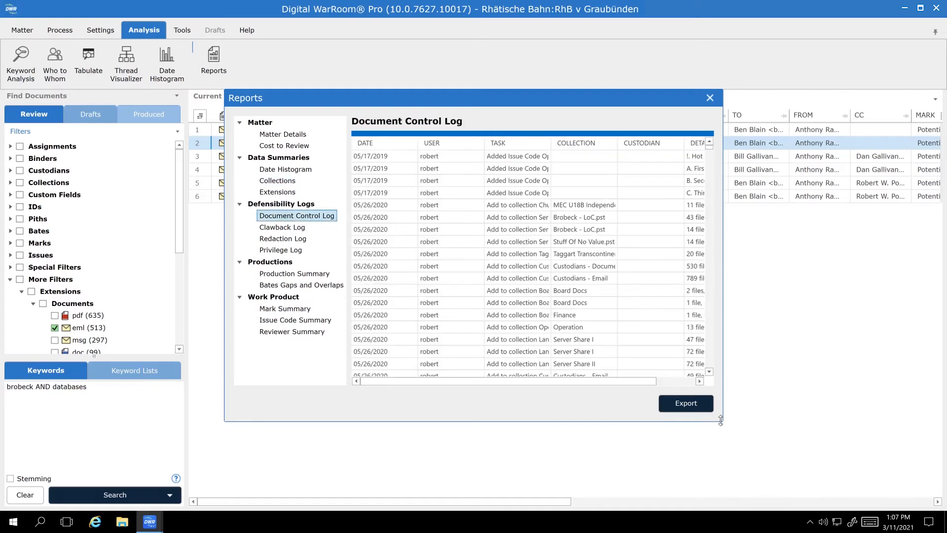
drag(722, 422, 828, 474)
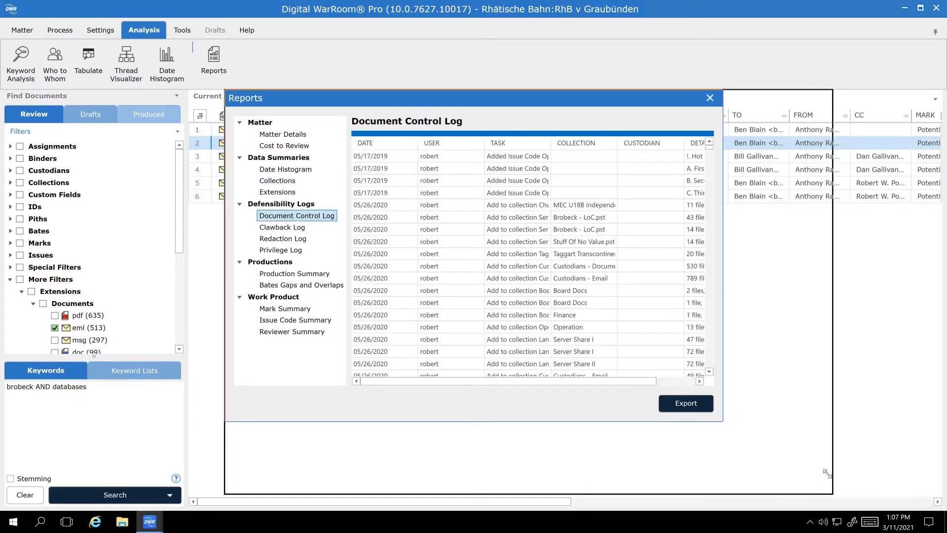
drag(664, 98, 617, 49)
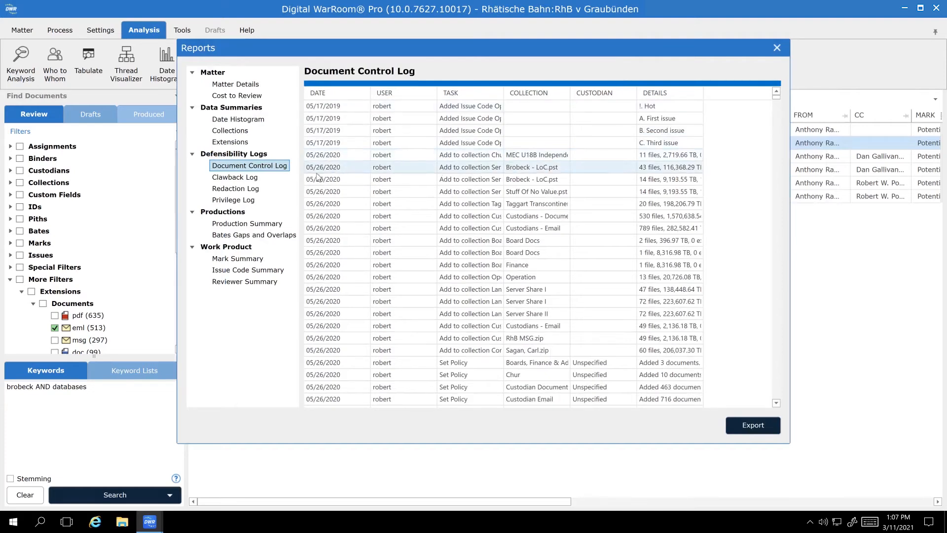
Review the Redaction Log and the widened Privilege Log, and open the Production Summary report
click(242, 189)
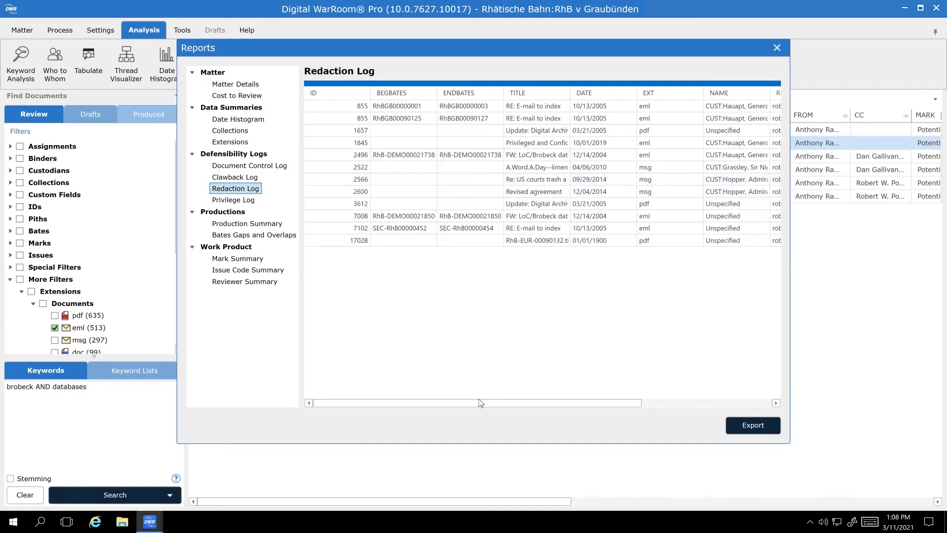
drag(479, 398, 301, 354)
click(249, 204)
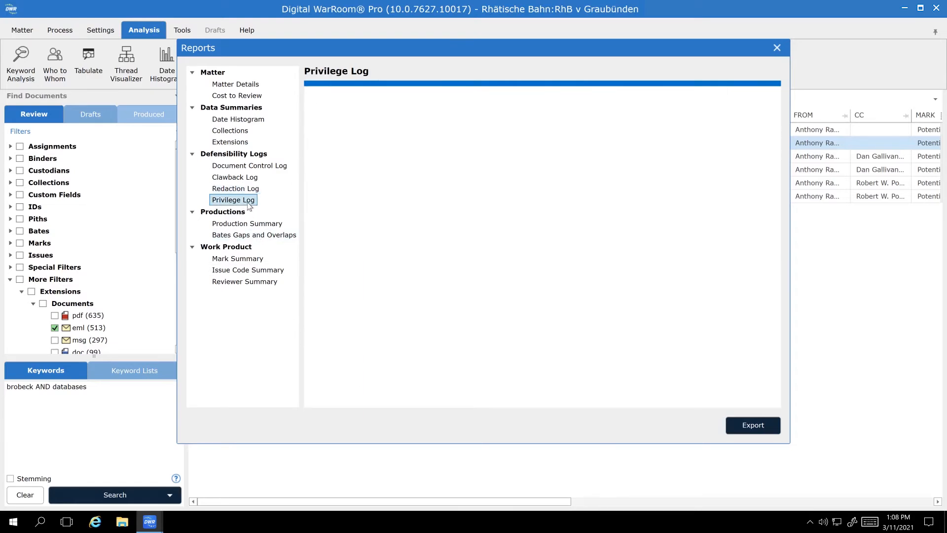
drag(790, 245, 940, 249)
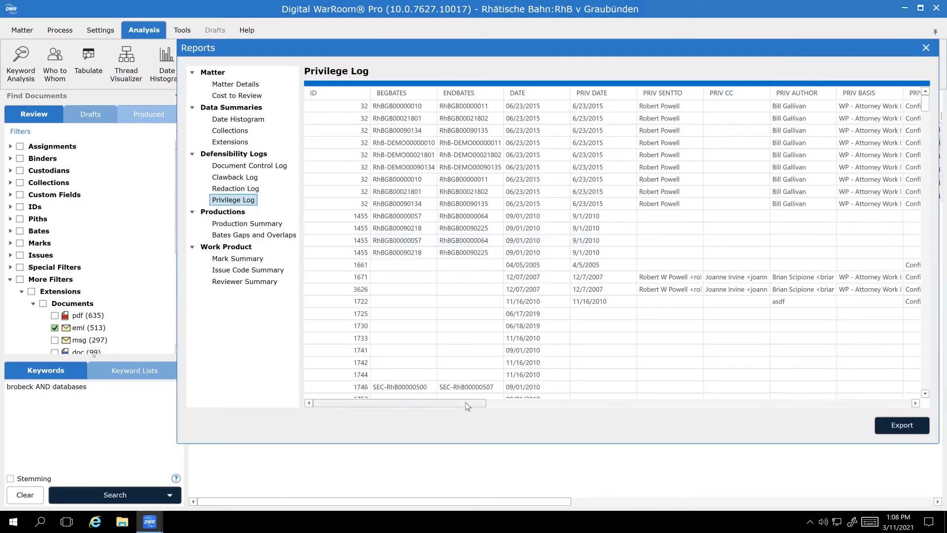
drag(466, 402, 353, 403)
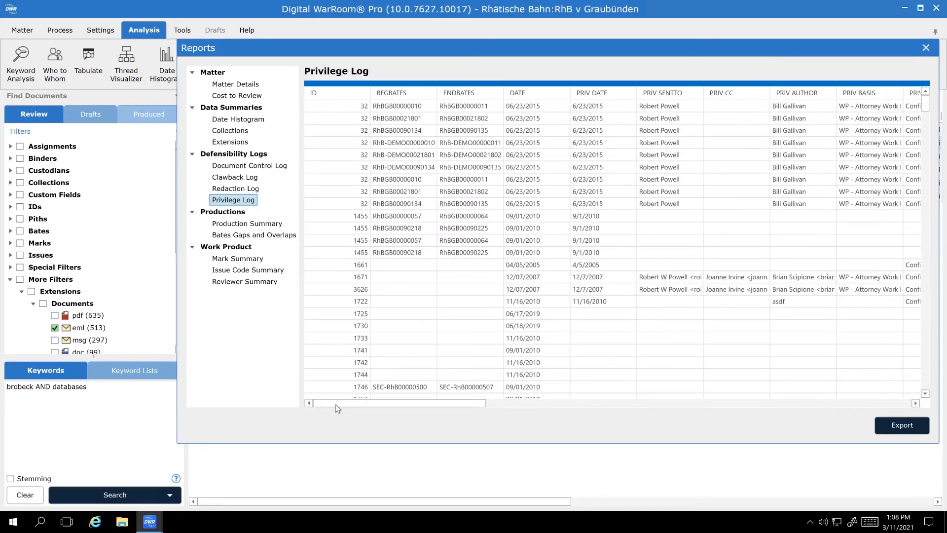
click(253, 225)
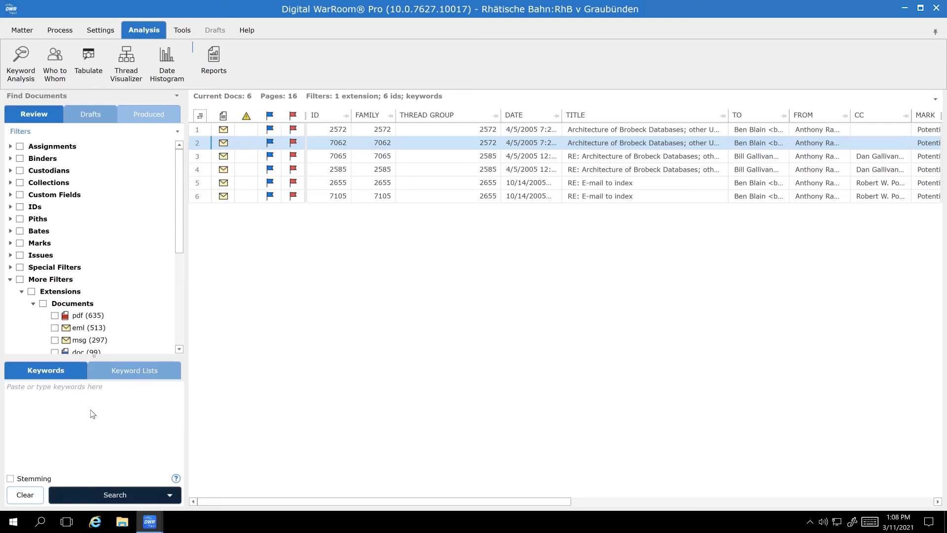
Search the documents in all collections for the keyword "wine"
click(90, 410)
text(winbe)
key(BackSpace)
key(BackSpace)
text(e)
click(20, 182)
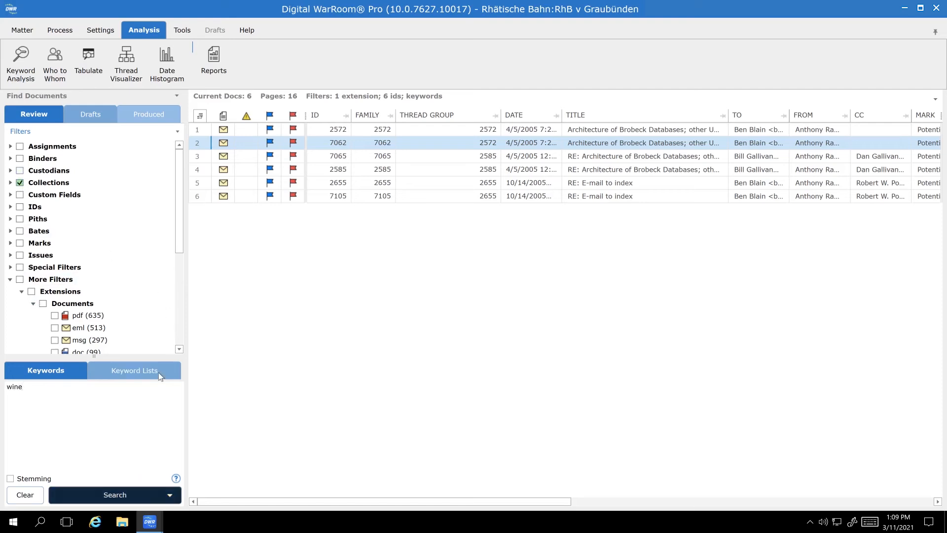
click(116, 496)
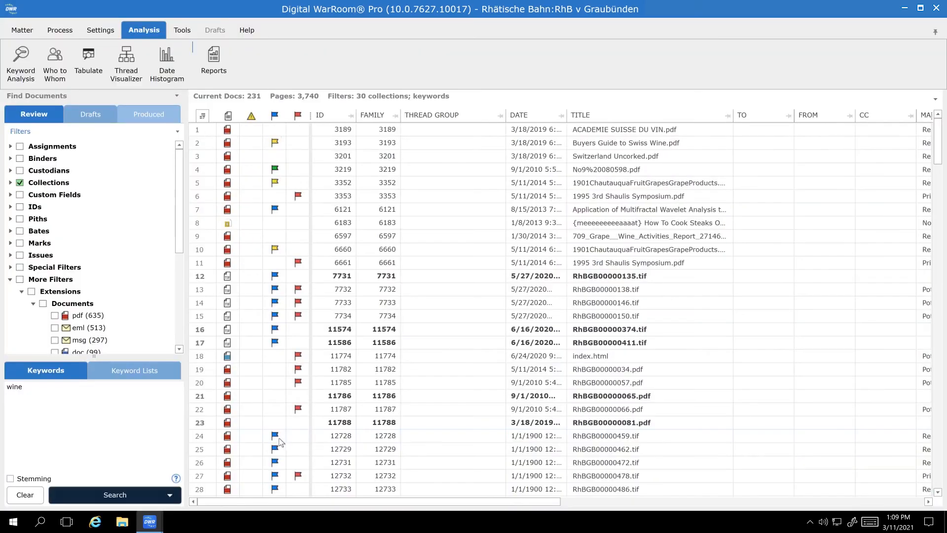
Run Keyword Analysis by custodian with the Potential Privilege list, and rerun it with the SH 575 KW List
click(13, 74)
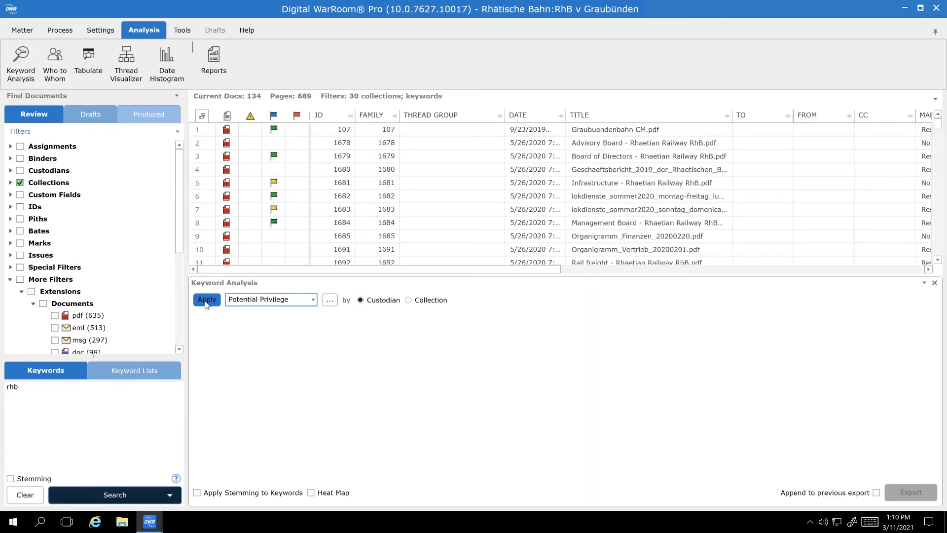
click(206, 300)
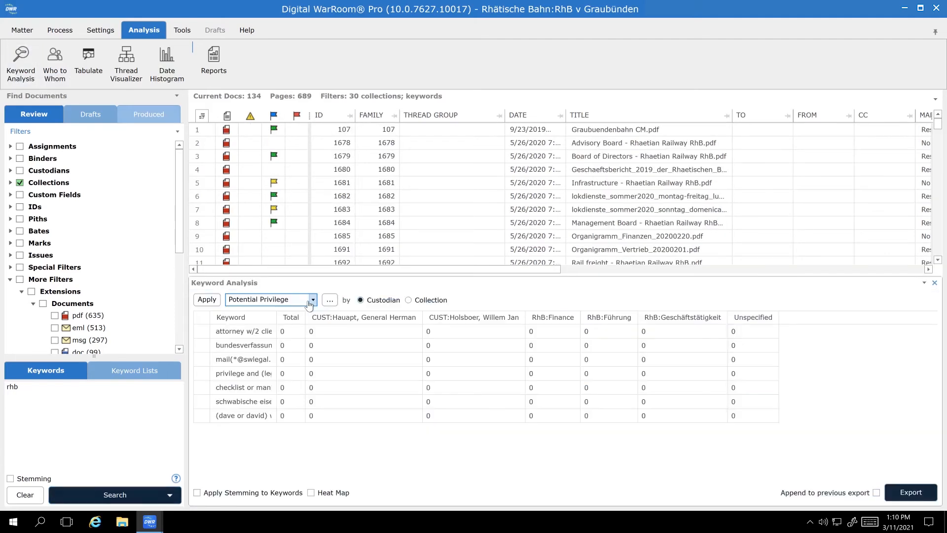
click(309, 301)
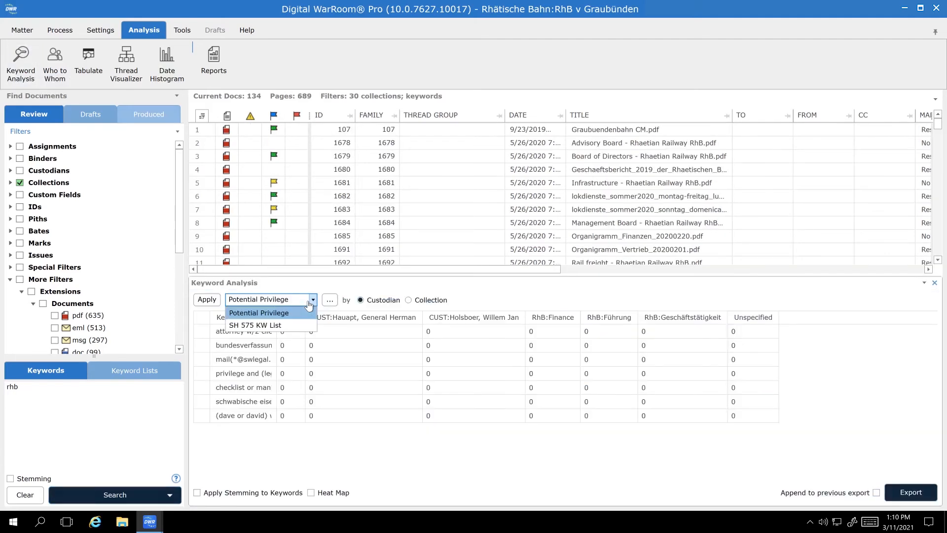
click(295, 325)
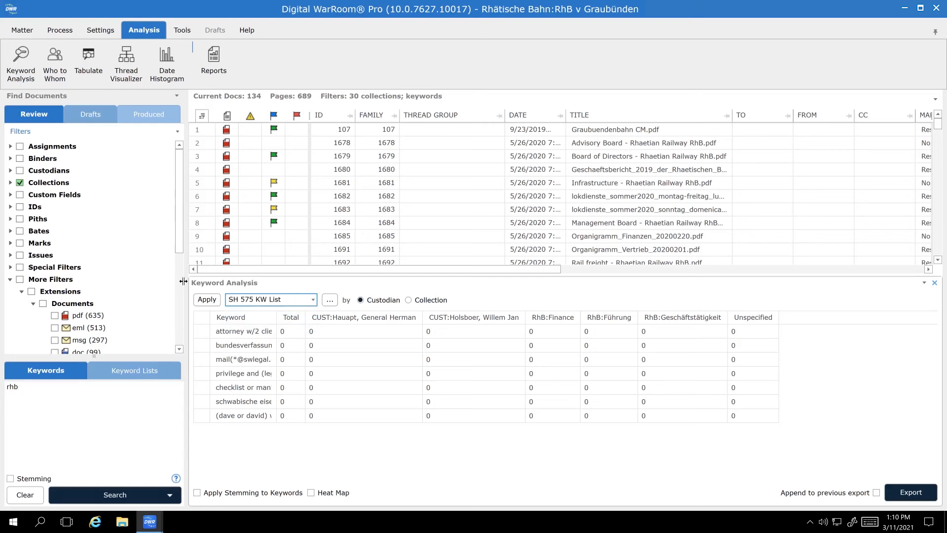
click(207, 300)
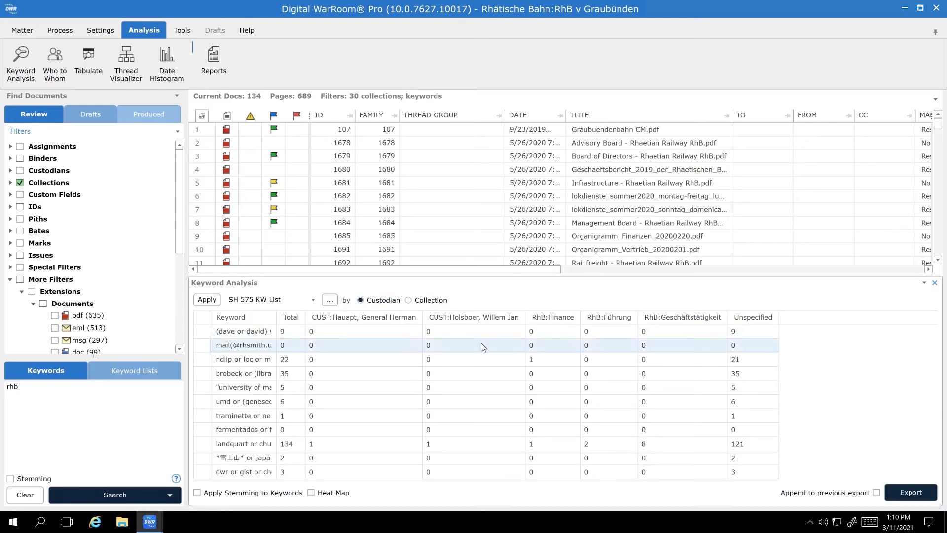
List the documents behind the landquart keyword's Unspecified custodian hits, and those behind its RhB:Führung hits
click(759, 445)
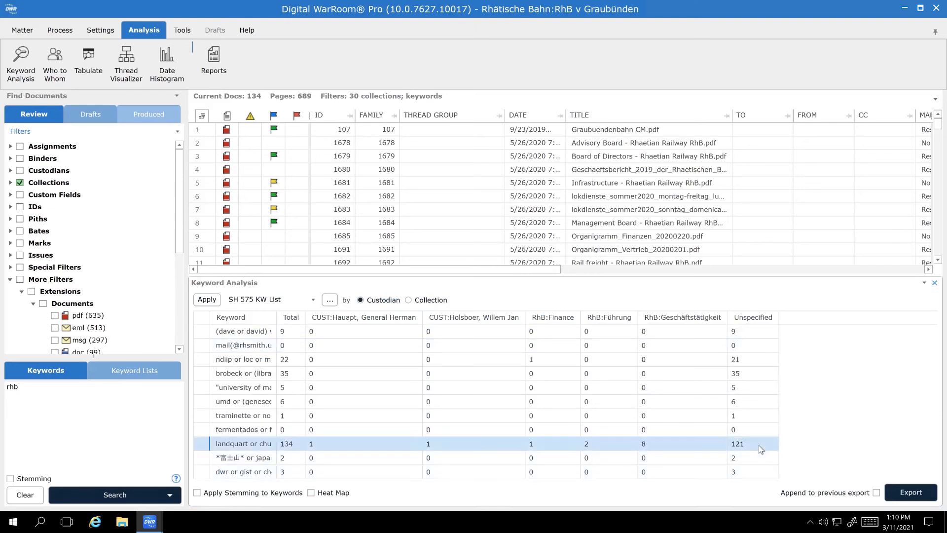
click(758, 444)
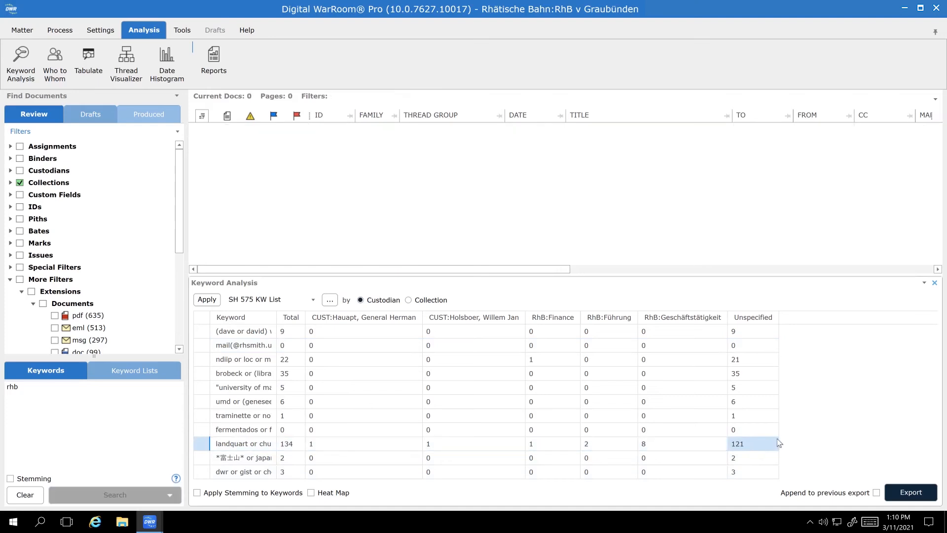
double_click(591, 440)
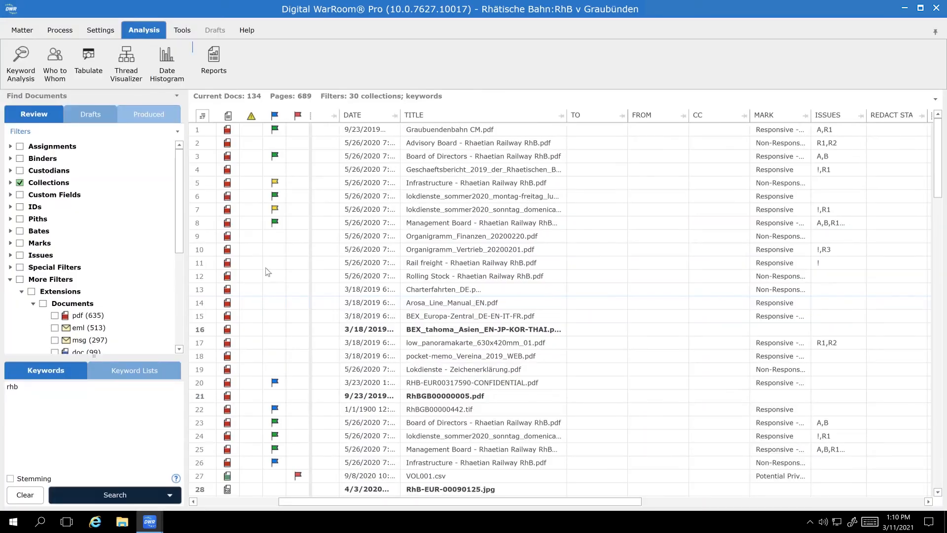
Tabulate the documents by Date and Ext with monthly dates, and list the tif documents from April 2020
click(89, 60)
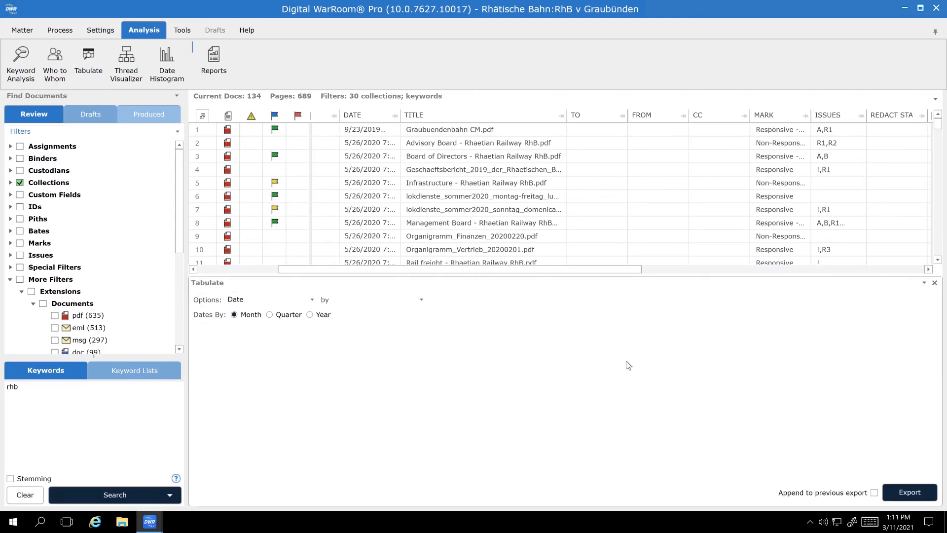
click(311, 300)
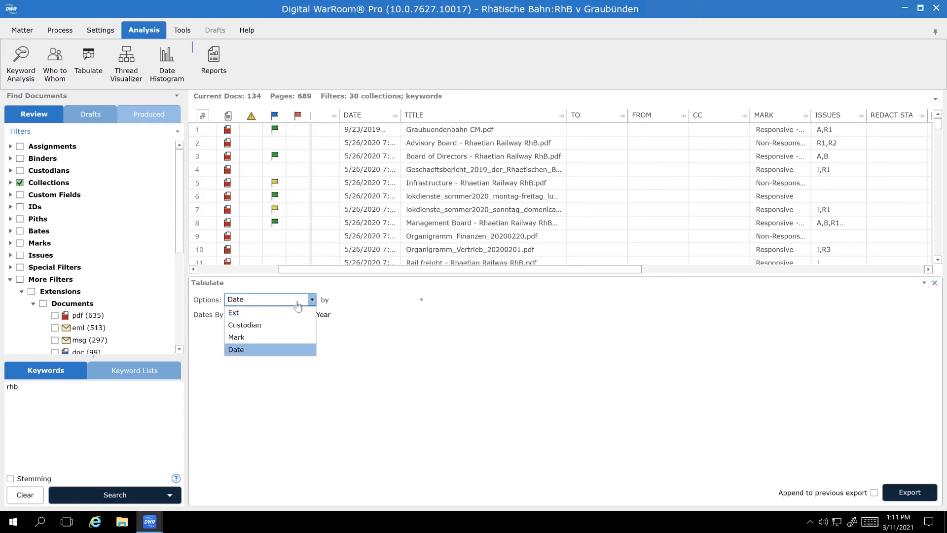
click(283, 351)
click(366, 301)
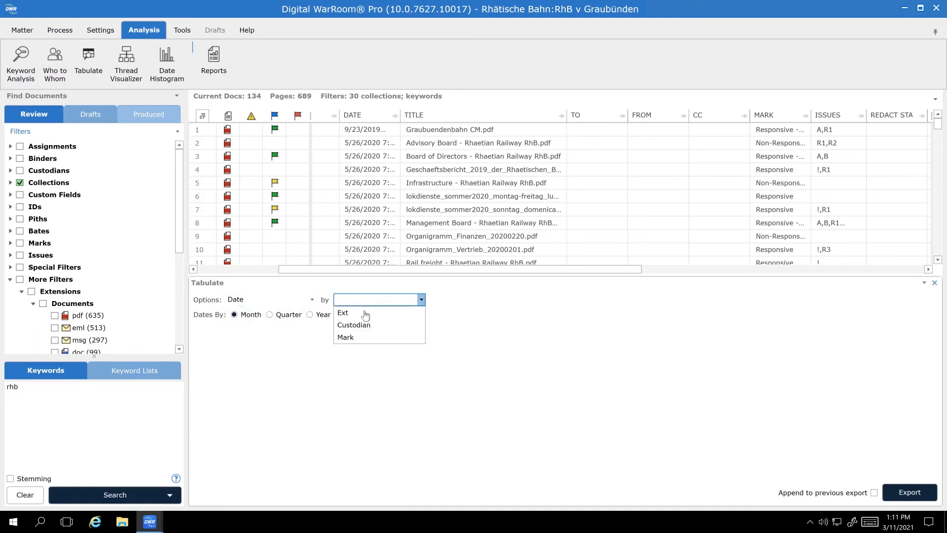
click(365, 314)
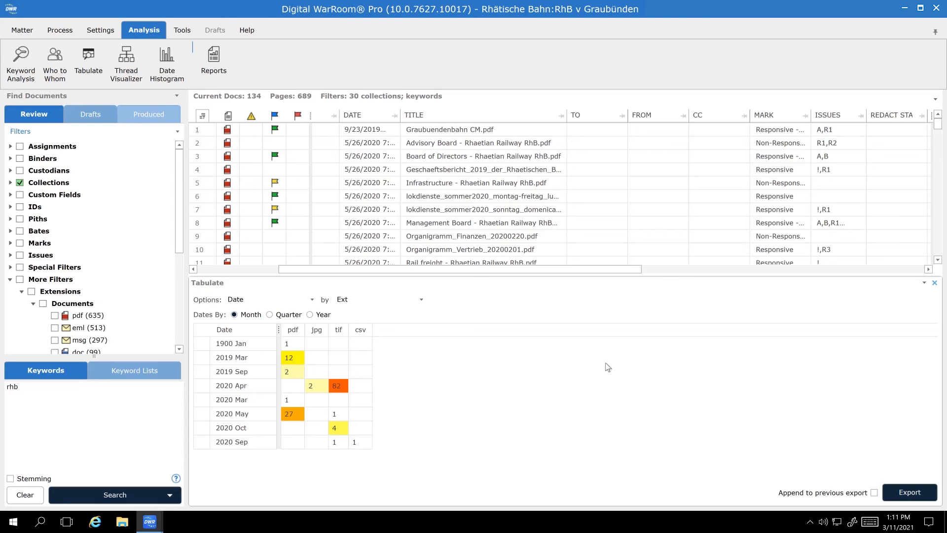
click(344, 385)
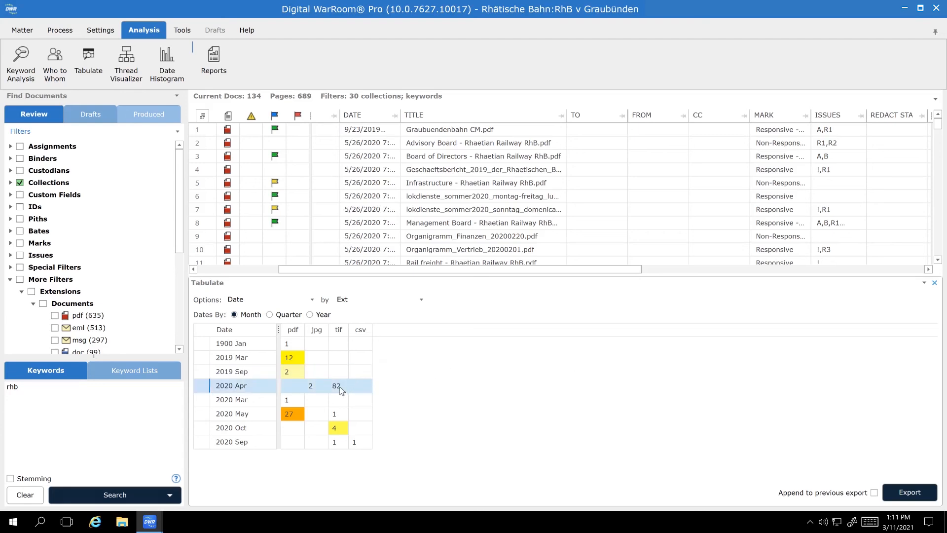
click(339, 387)
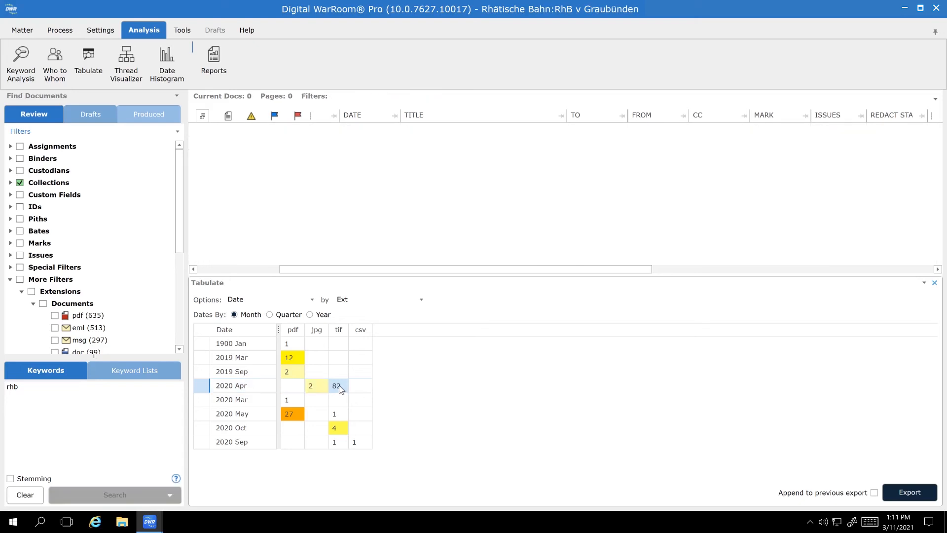